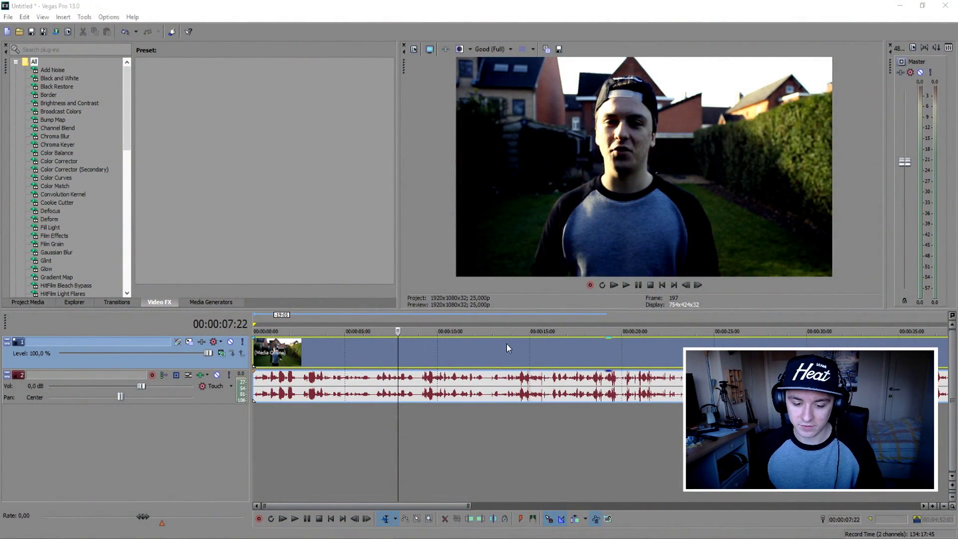
# Play the clip on the timeline from about 27 seconds to review it
pyautogui.click(629, 349)
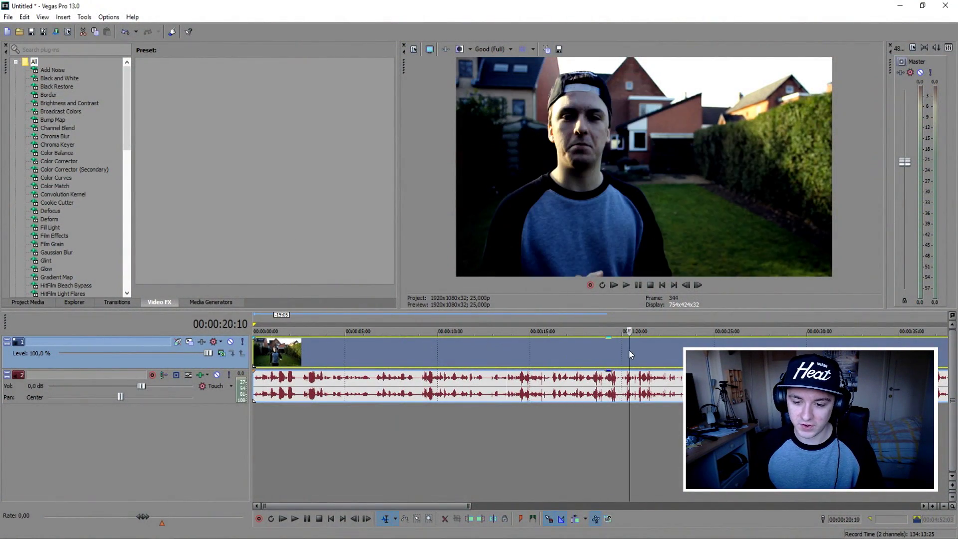
pyautogui.scroll(-2, 592, 350)
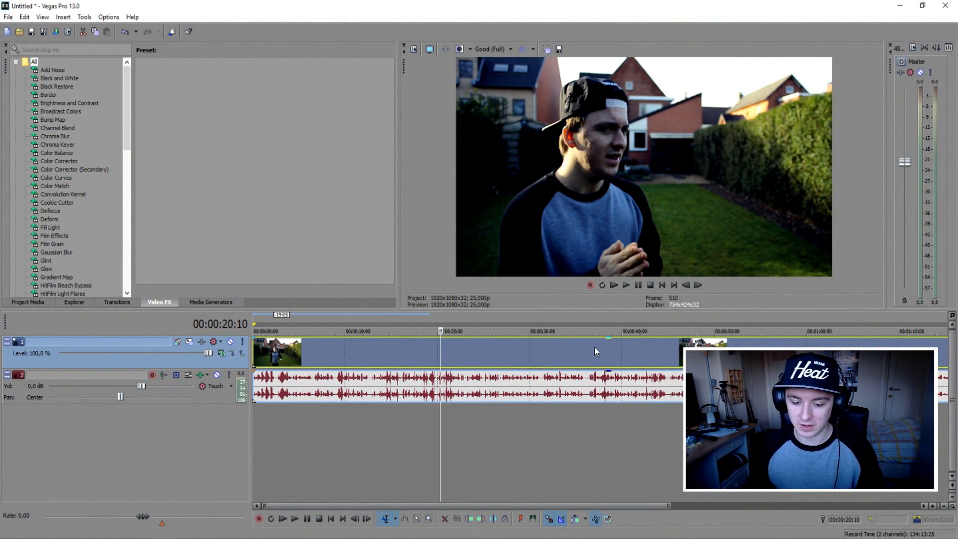
pyautogui.click(503, 349)
pyautogui.press('space')
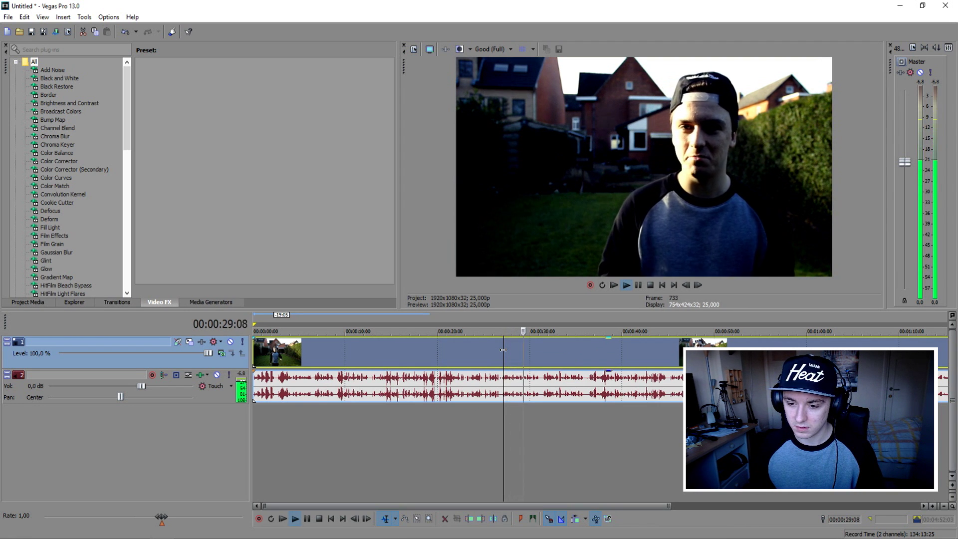
pyautogui.press('space')
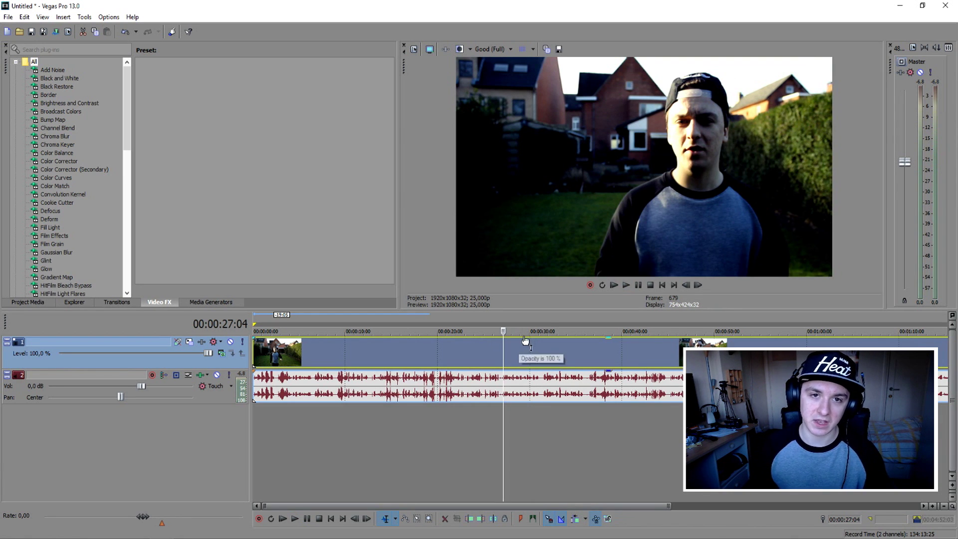
# Trim the MVI_8580 audio event so the clip ends around 55 seconds
pyautogui.scroll(-3, 479, 408)
pyautogui.click(464, 393)
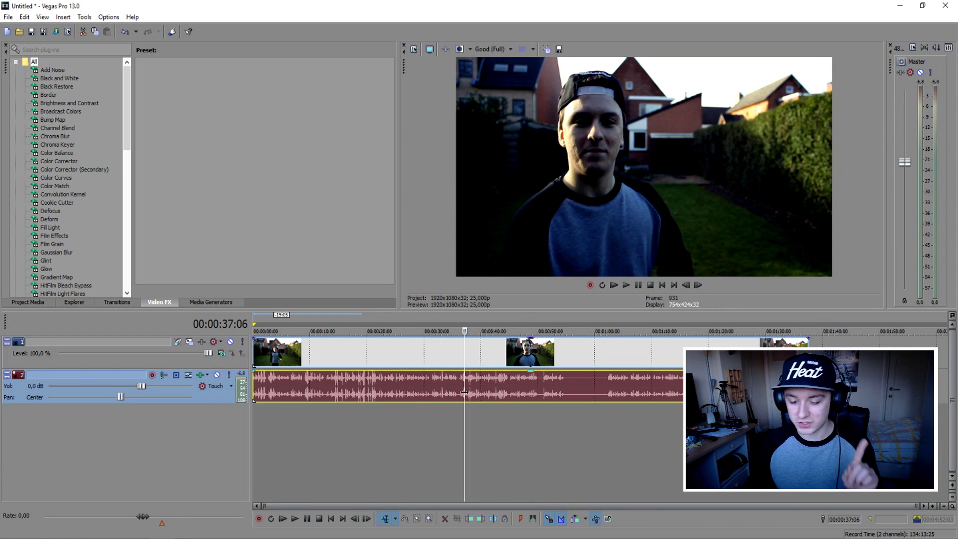
pyautogui.moveTo(808, 352); pyautogui.dragTo(582, 352)
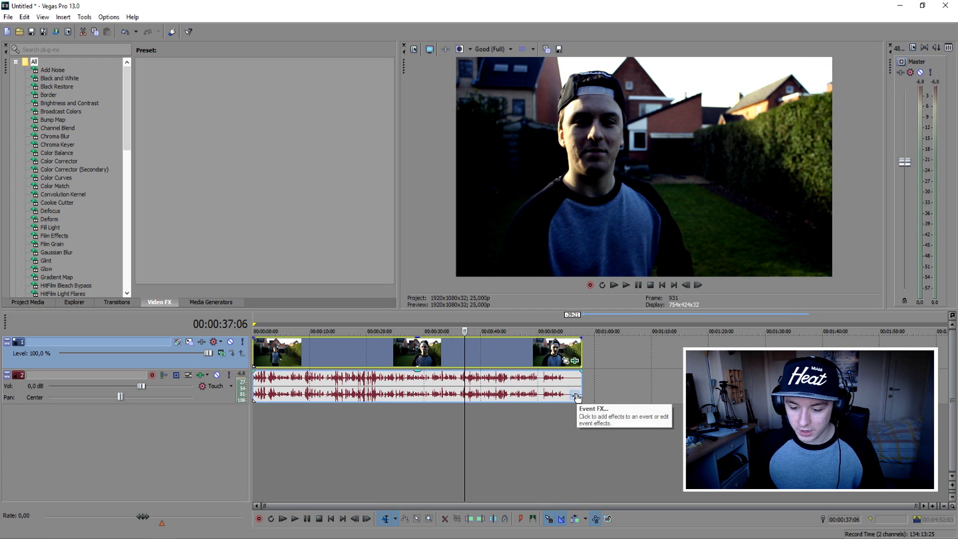
pyautogui.click(575, 395)
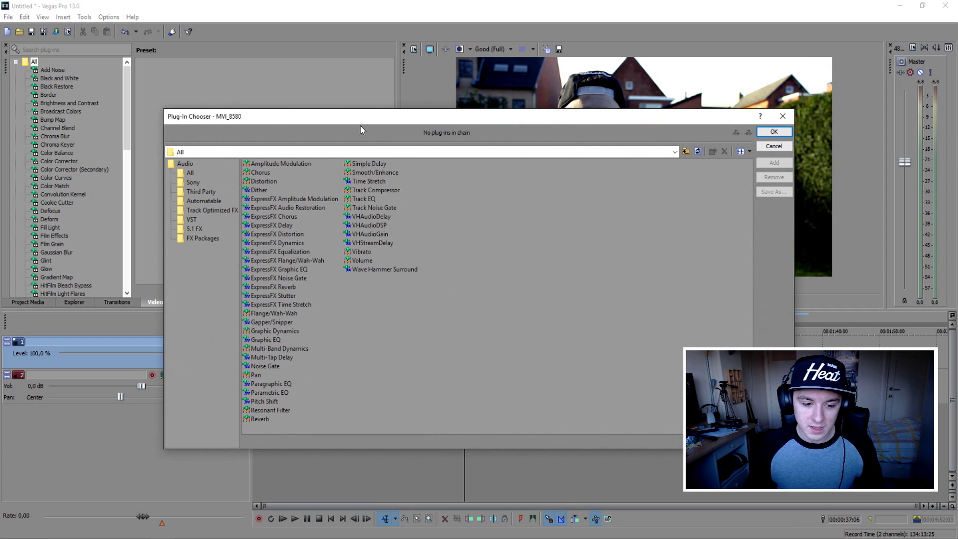
# Add Reverb to the MVI_8580 audio event's effect chain and confirm it
pyautogui.moveTo(394, 121); pyautogui.dragTo(446, 83)
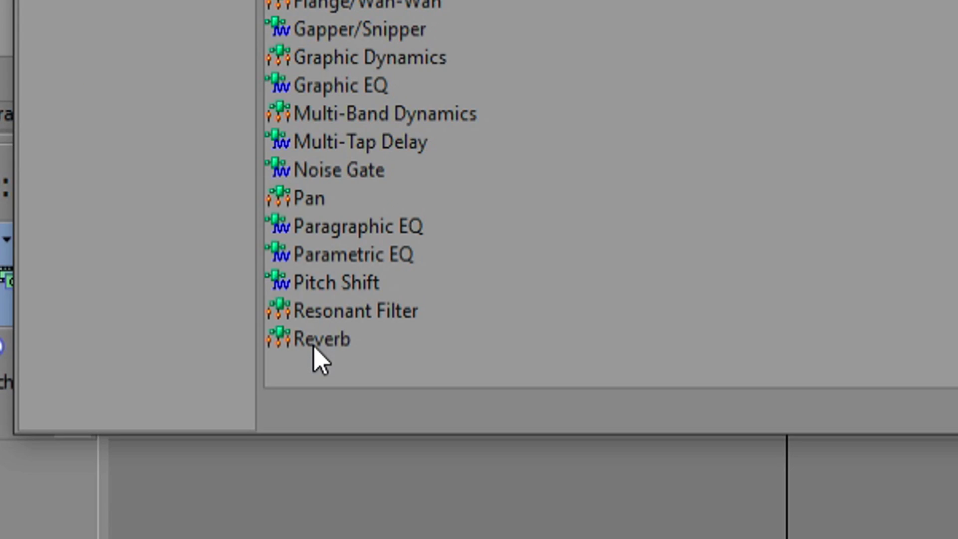
pyautogui.click(313, 348)
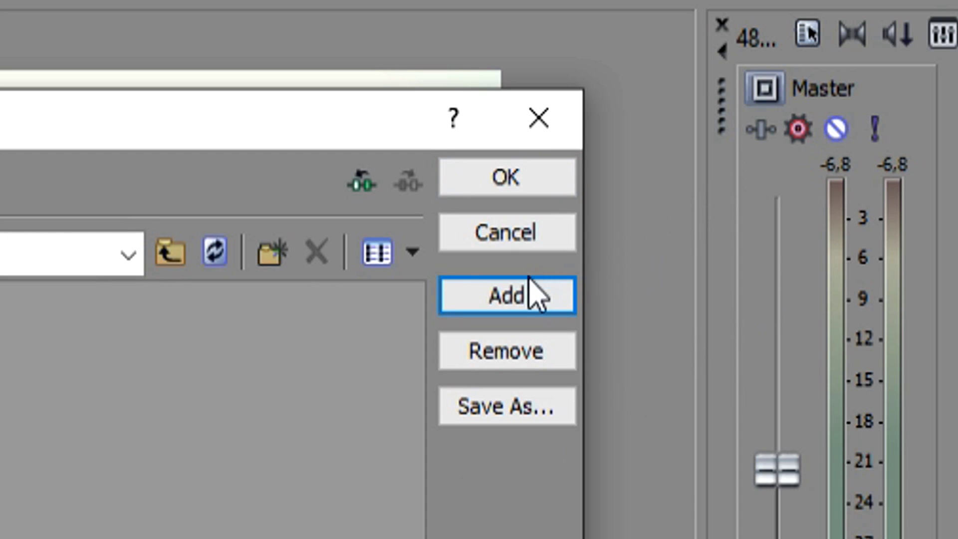
pyautogui.click(507, 295)
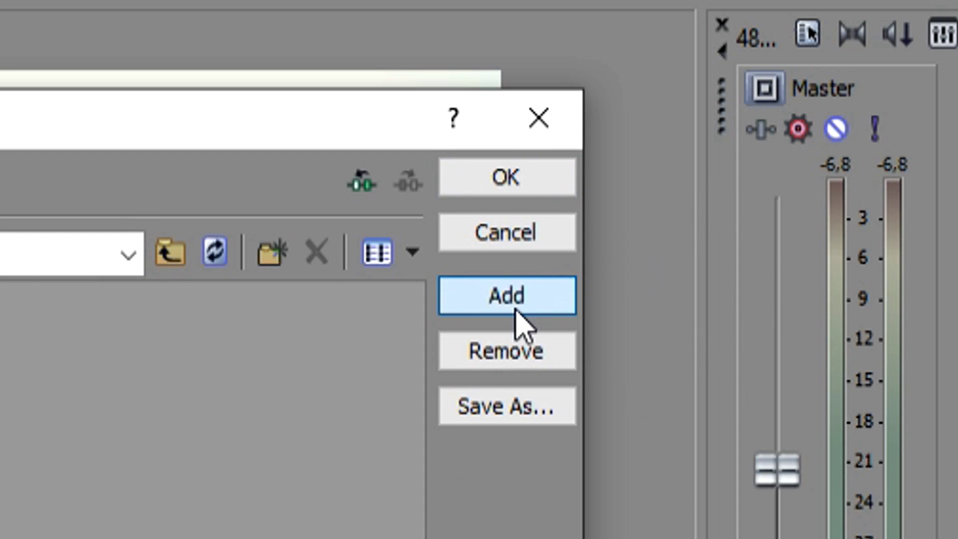
pyautogui.click(527, 180)
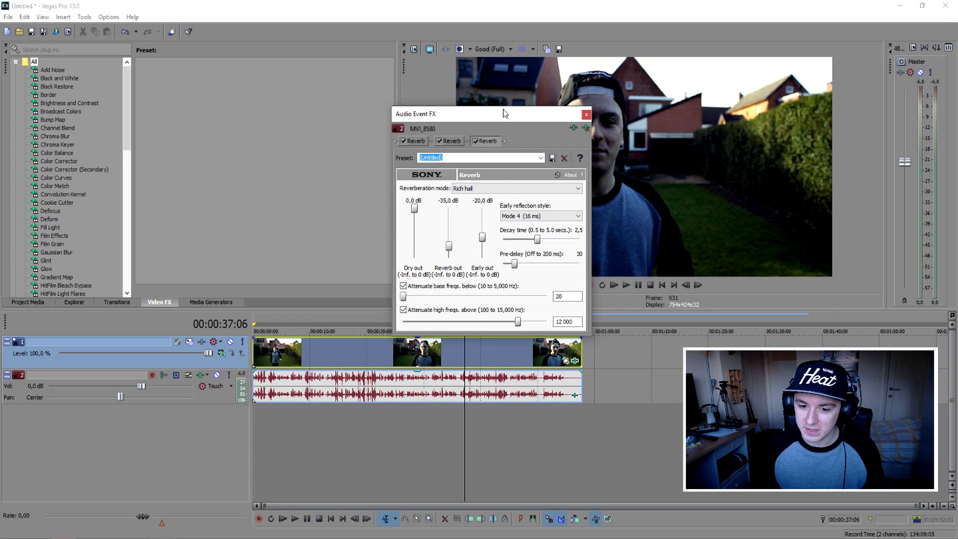
# Play the clip twice from the start with Rich hall, then switch the mode to Wide open hall
pyautogui.moveTo(504, 112); pyautogui.dragTo(280, 69)
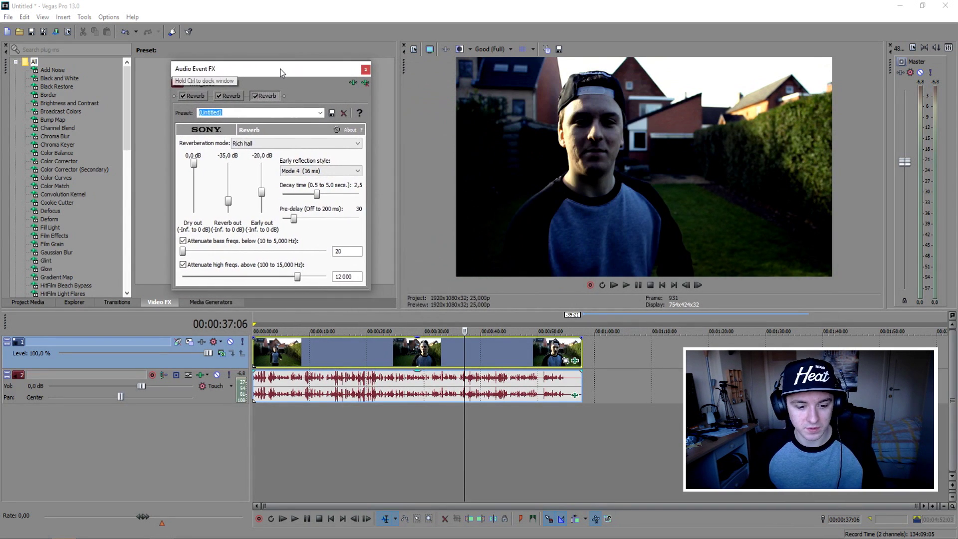
pyautogui.click(663, 287)
pyautogui.press('space')
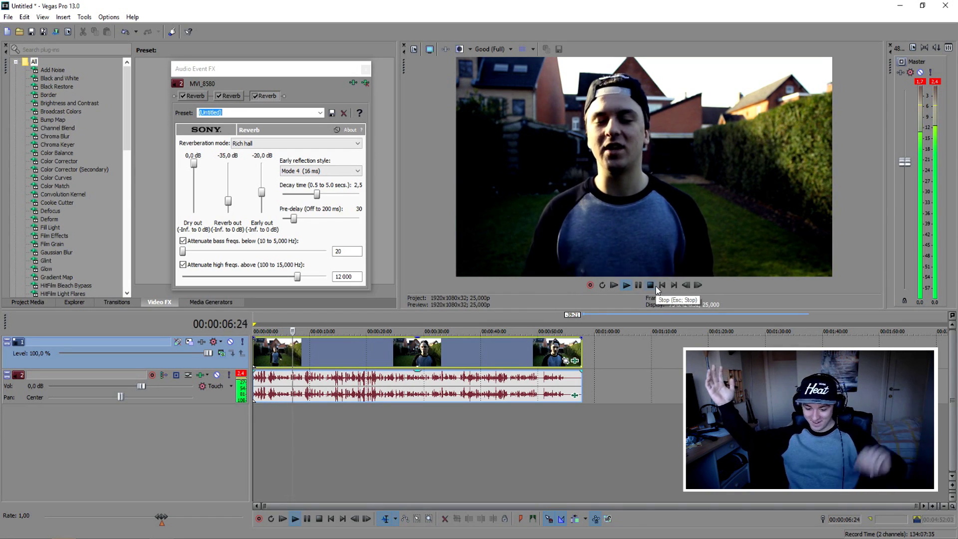
pyautogui.click(656, 289)
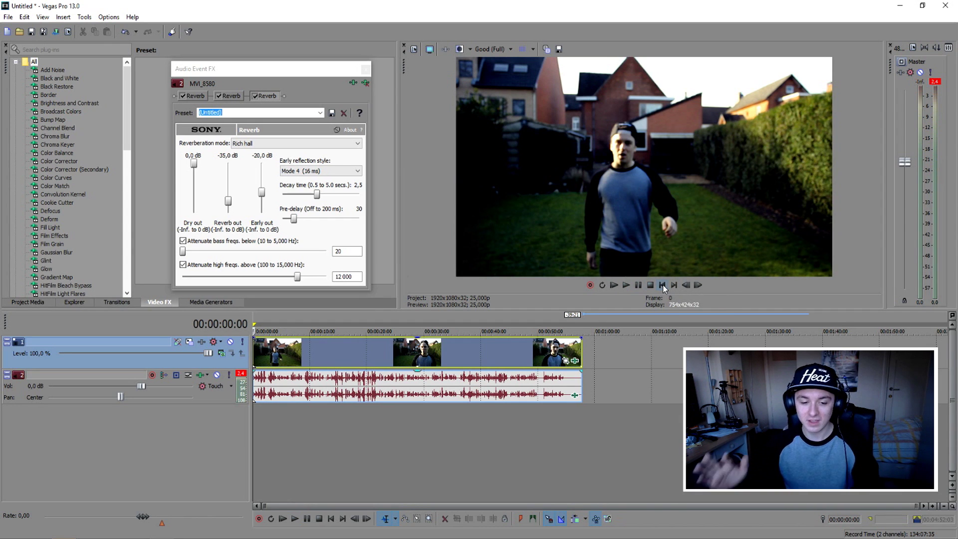
pyautogui.press('space')
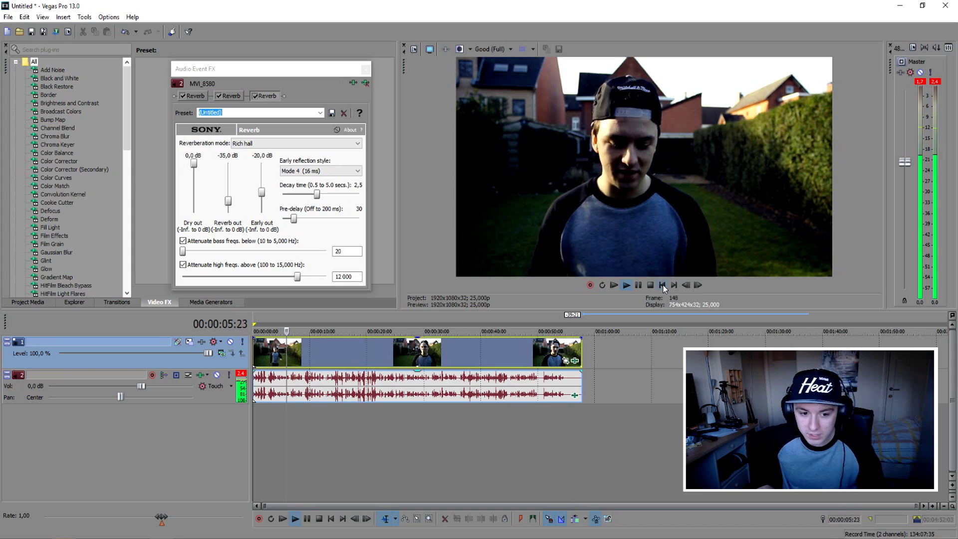
pyautogui.click(663, 286)
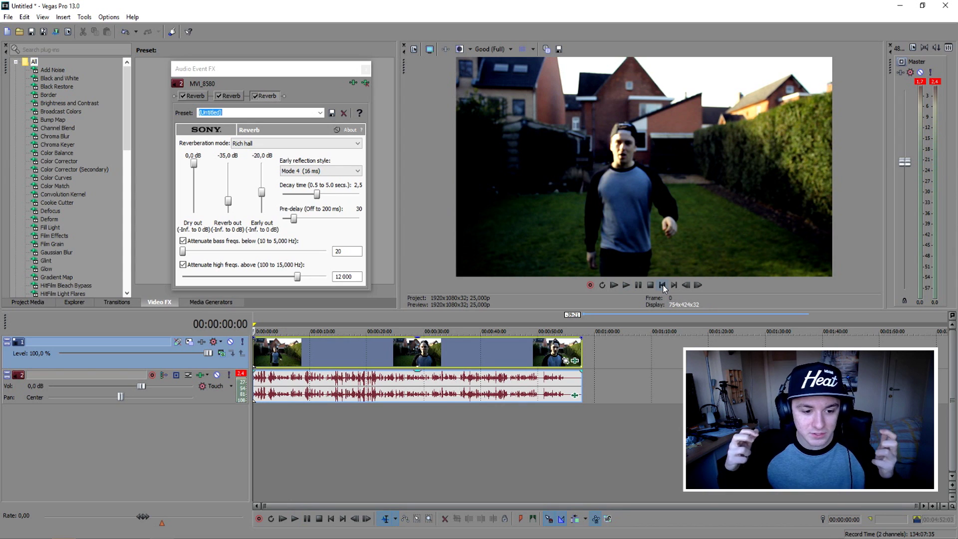
pyautogui.click(250, 142)
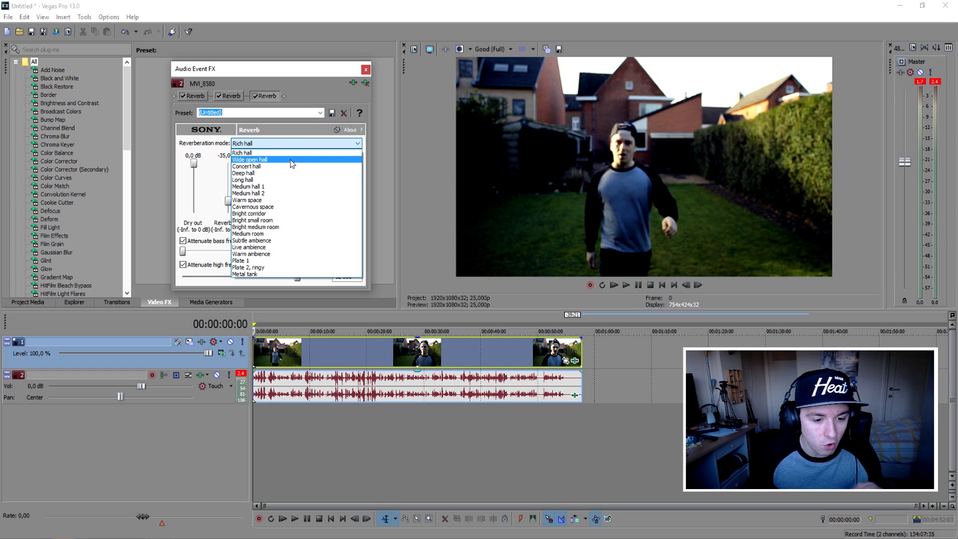
pyautogui.click(414, 109)
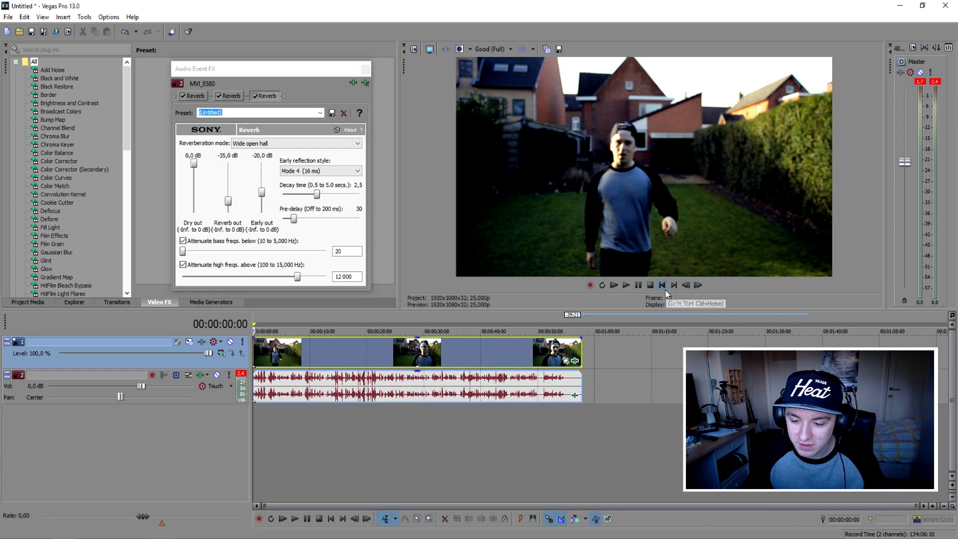
# Play the clip with the Wide open hall reverb, then show the [Sys] reverb presets
pyautogui.press('space')
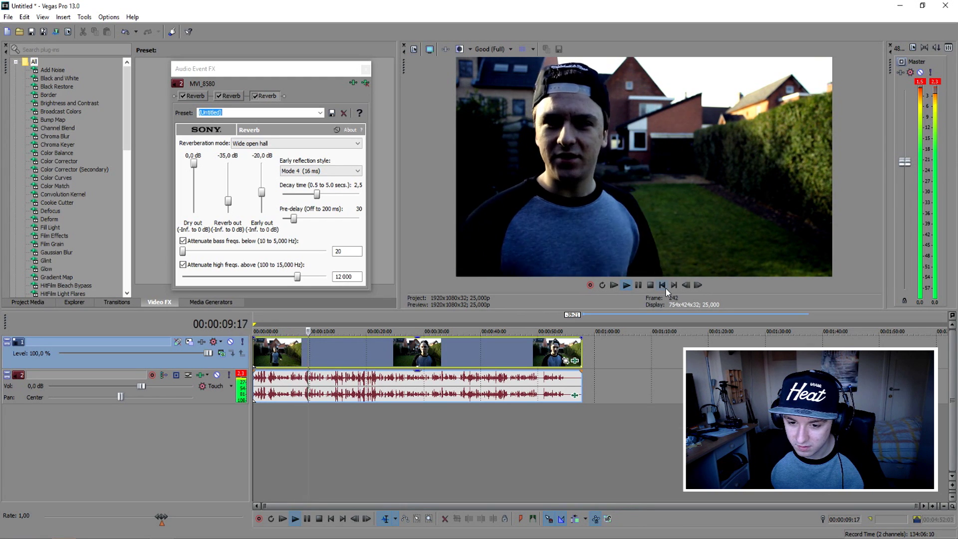
pyautogui.click(663, 285)
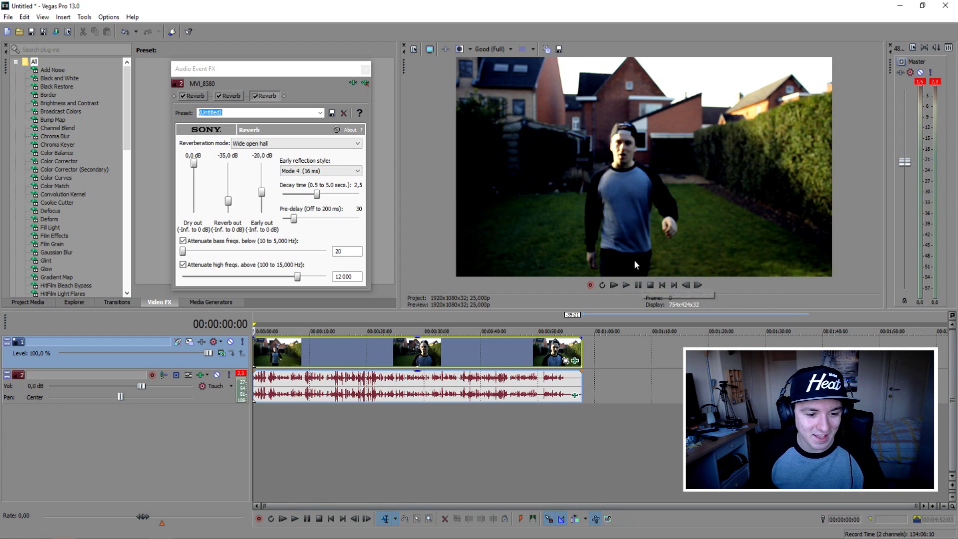
pyautogui.click(321, 113)
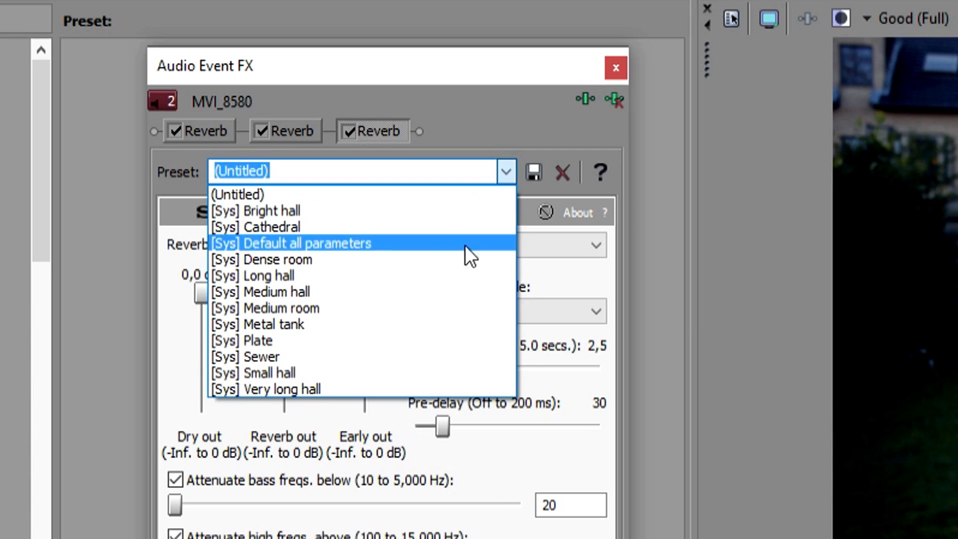
# Apply the [Sys] Long hall preset (2,5 s decay, 60 ms pre-delay) and play from the start
pyautogui.click(301, 157)
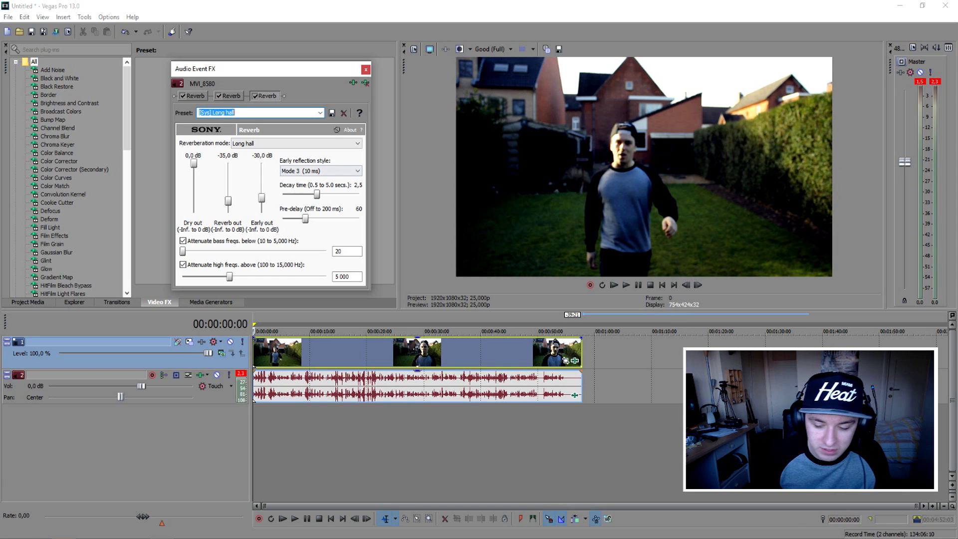
pyautogui.click(664, 286)
pyautogui.press('space')
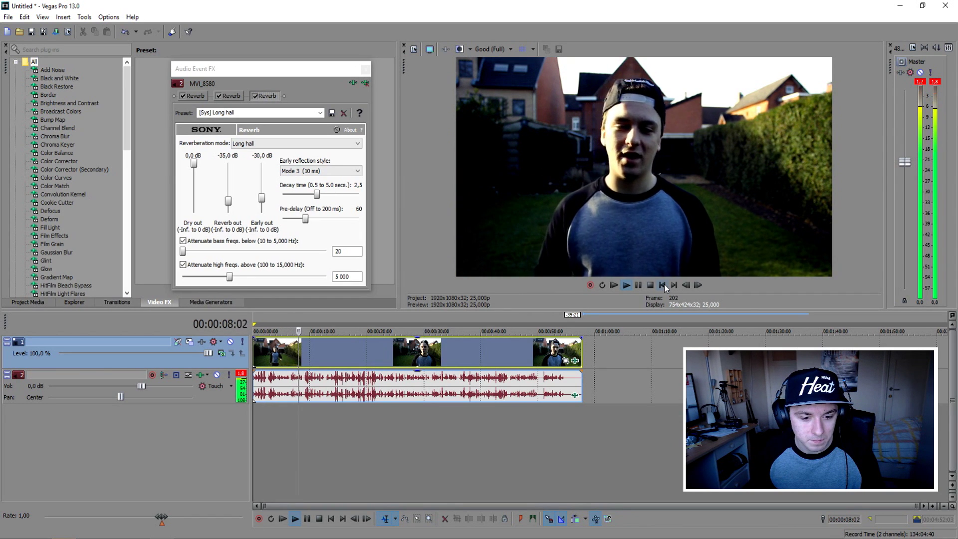
pyautogui.click(664, 283)
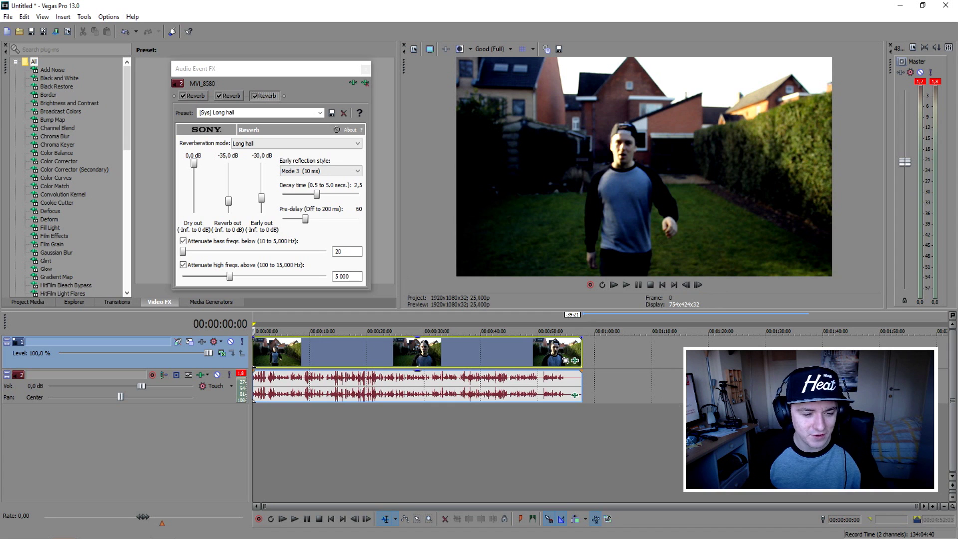
# Apply the [Sys] Plate reverb preset and play the clip from the start
pyautogui.click(320, 114)
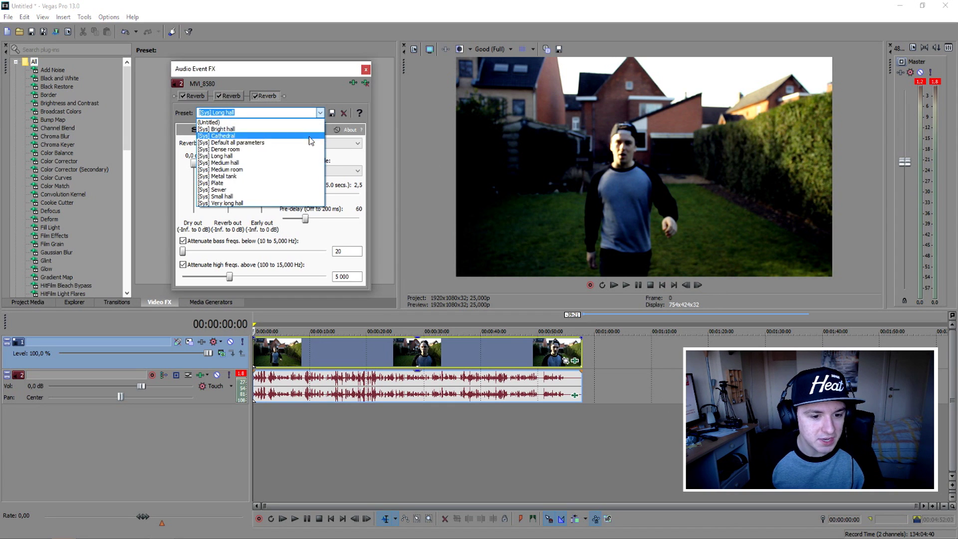
pyautogui.click(282, 183)
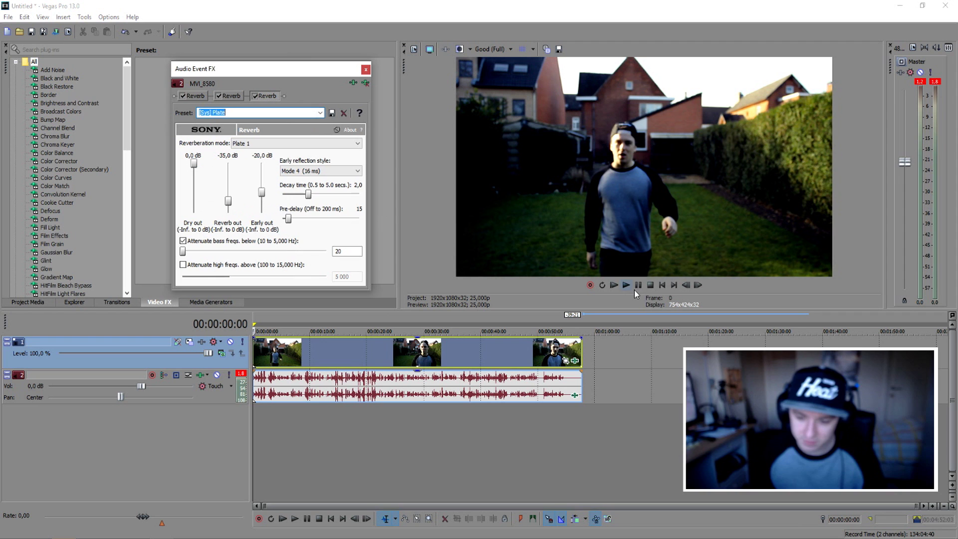
pyautogui.click(662, 286)
pyautogui.press('space')
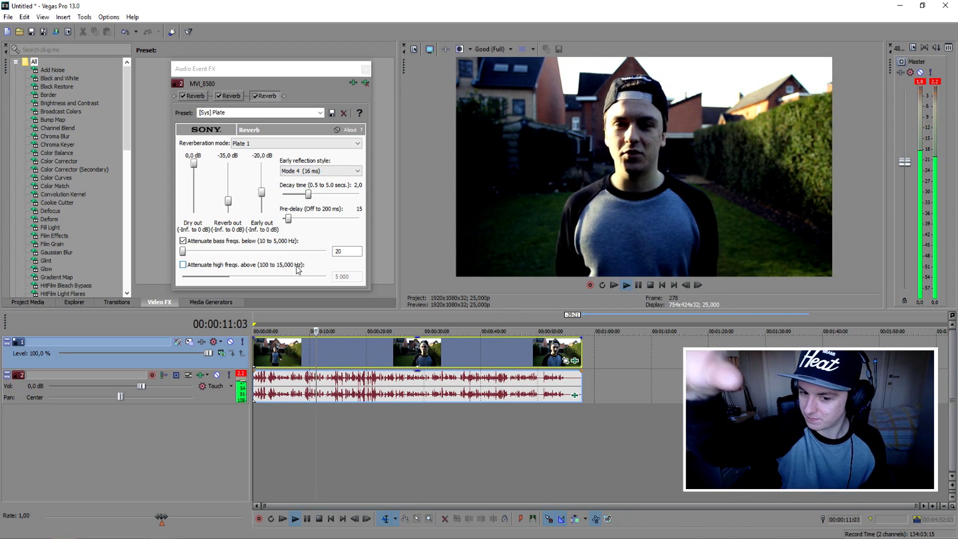
pyautogui.press('space')
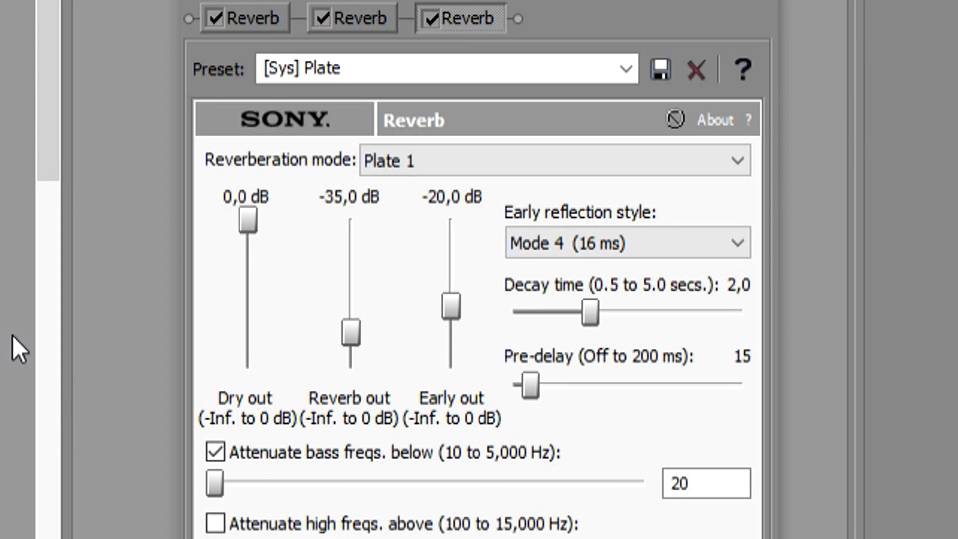
# Raise the reverb output to -2,5 dB, then return it to -35,0 dB
pyautogui.moveTo(352, 334); pyautogui.dragTo(351, 246)
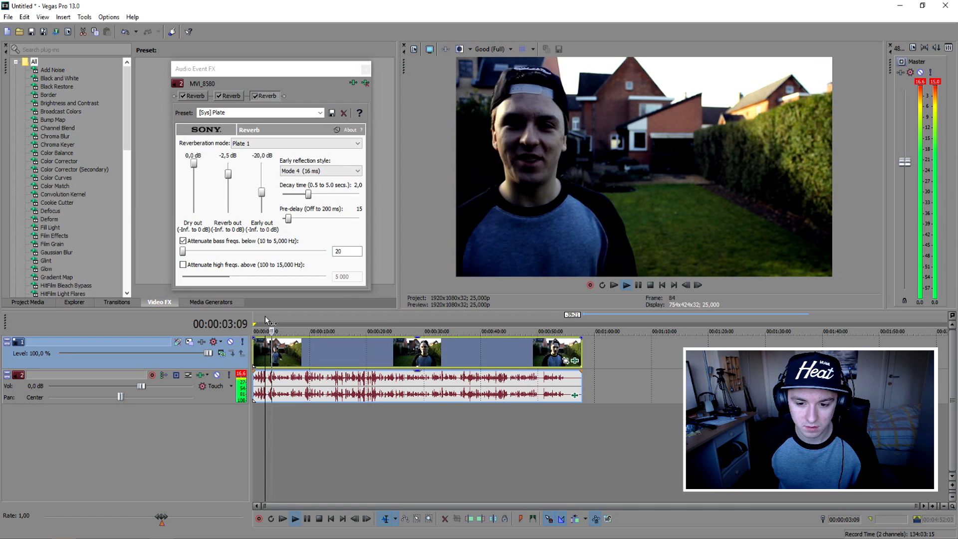
pyautogui.press('space')
pyautogui.click(229, 217)
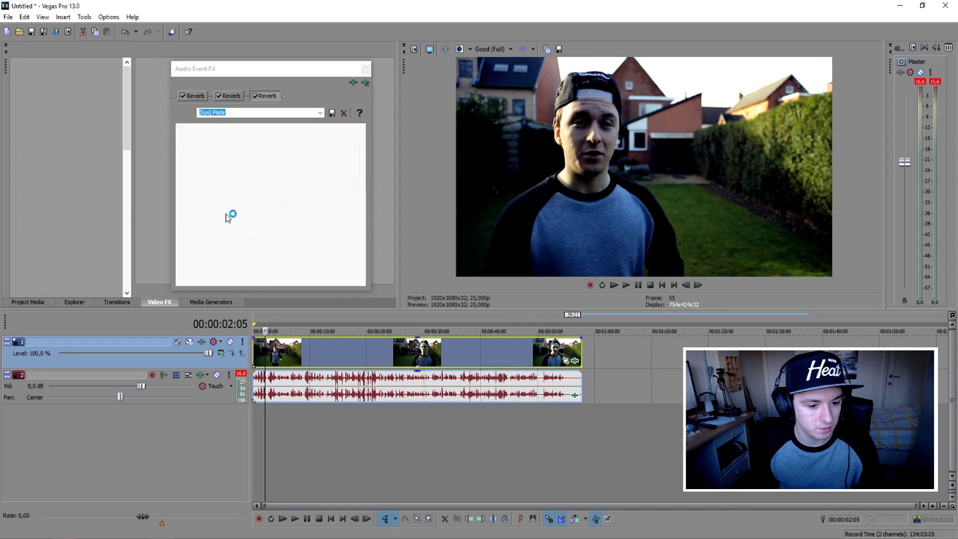
pyautogui.click(266, 144)
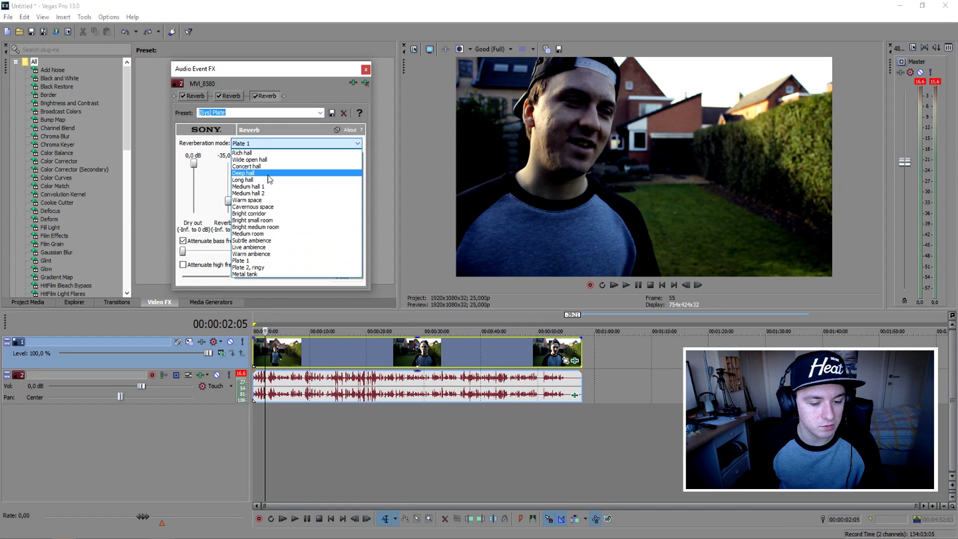
# Set the mode to Deep hall and play, jumping to about 18, 25, 28 and 14 seconds
pyautogui.click(255, 175)
pyautogui.click(663, 285)
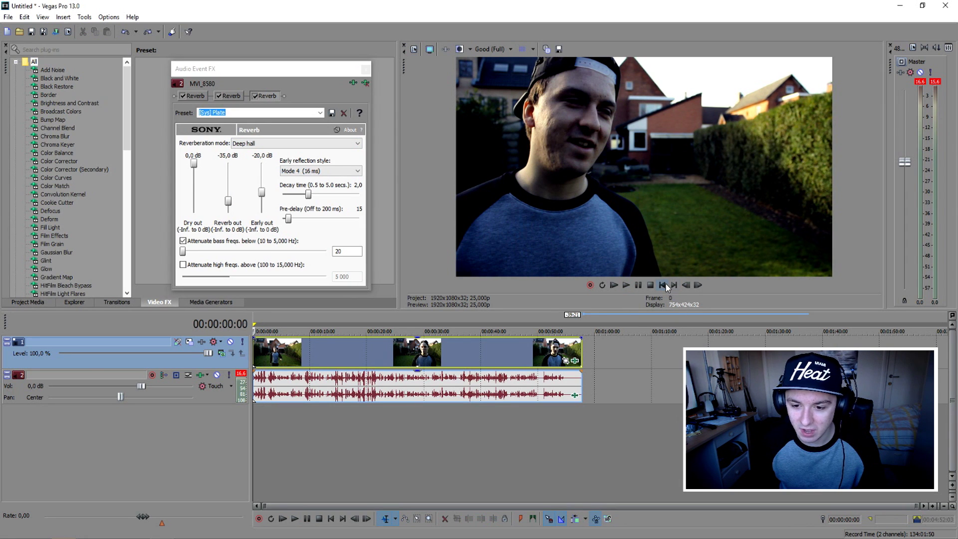
pyautogui.click(626, 285)
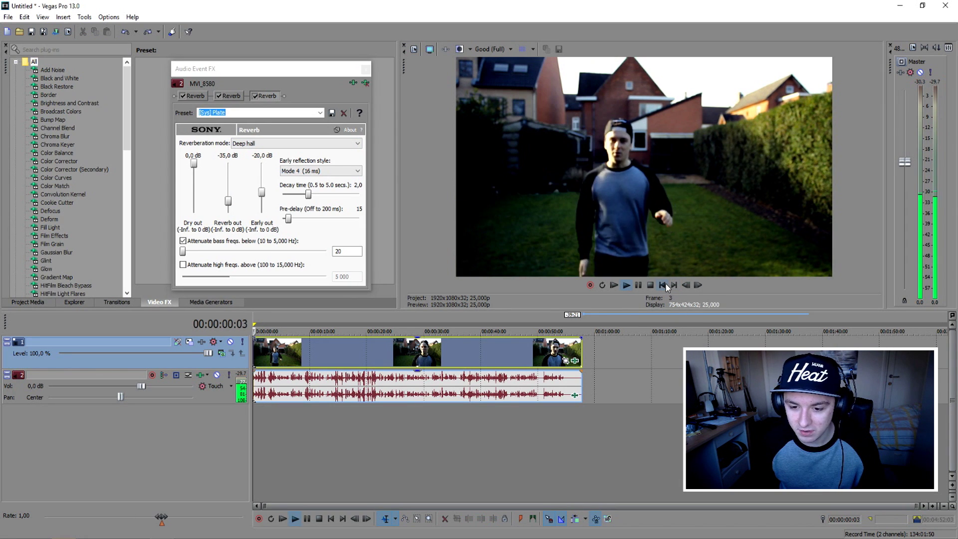
pyautogui.click(354, 316)
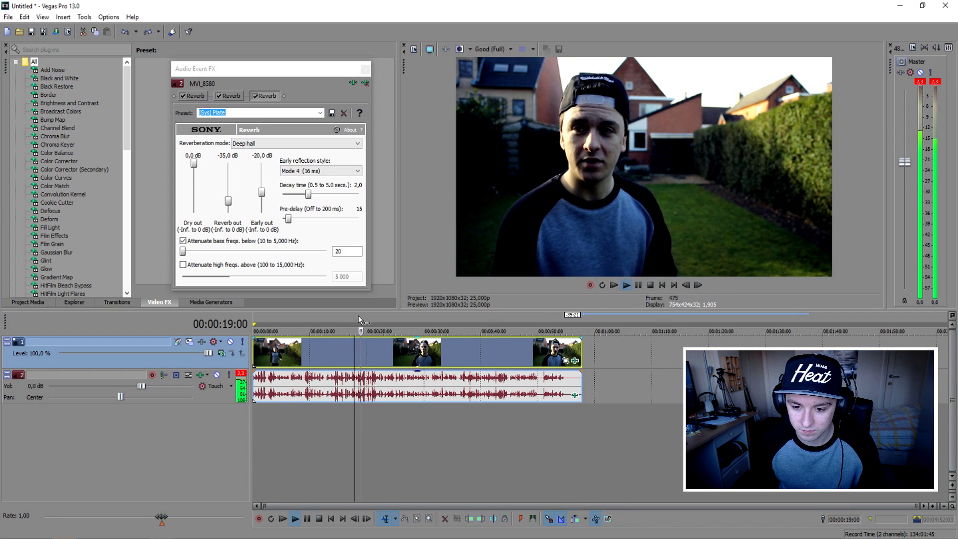
pyautogui.click(394, 316)
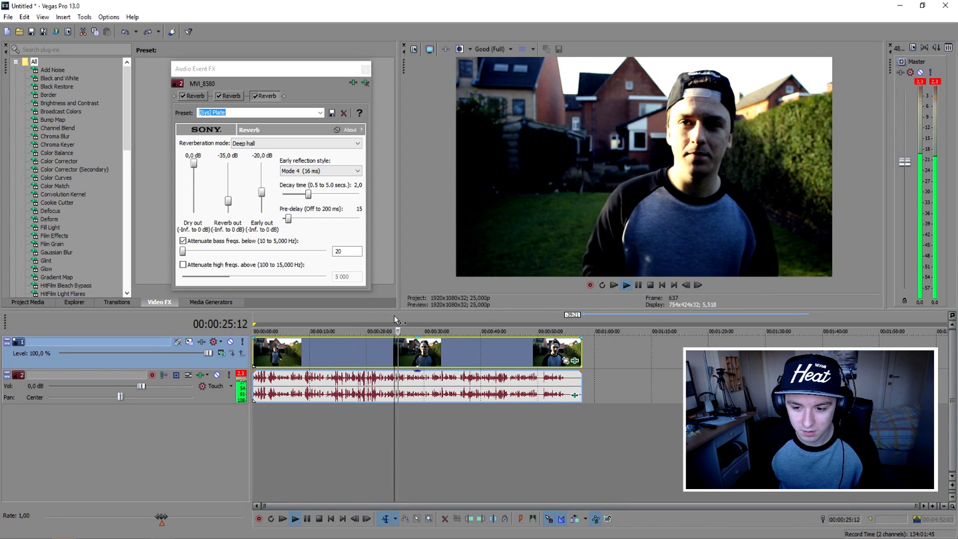
pyautogui.click(414, 316)
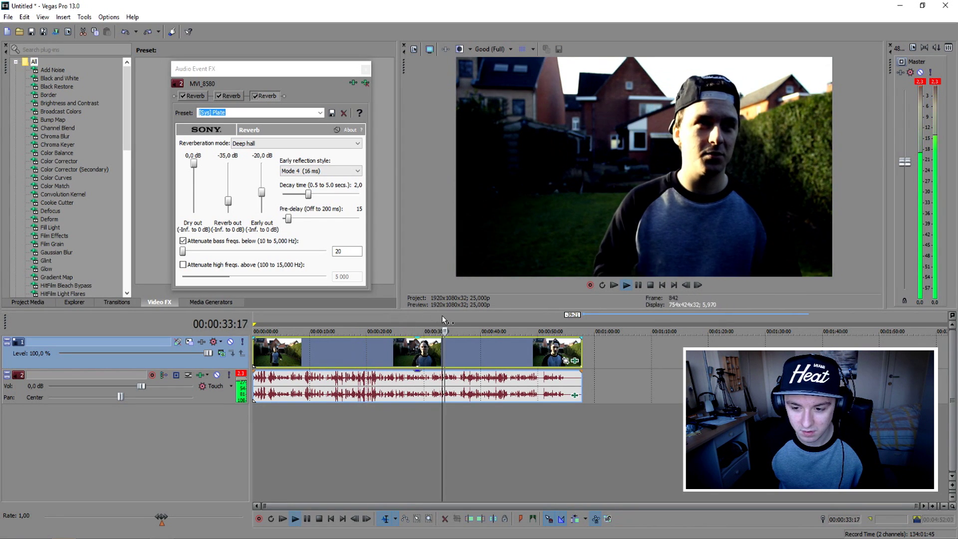
pyautogui.click(334, 315)
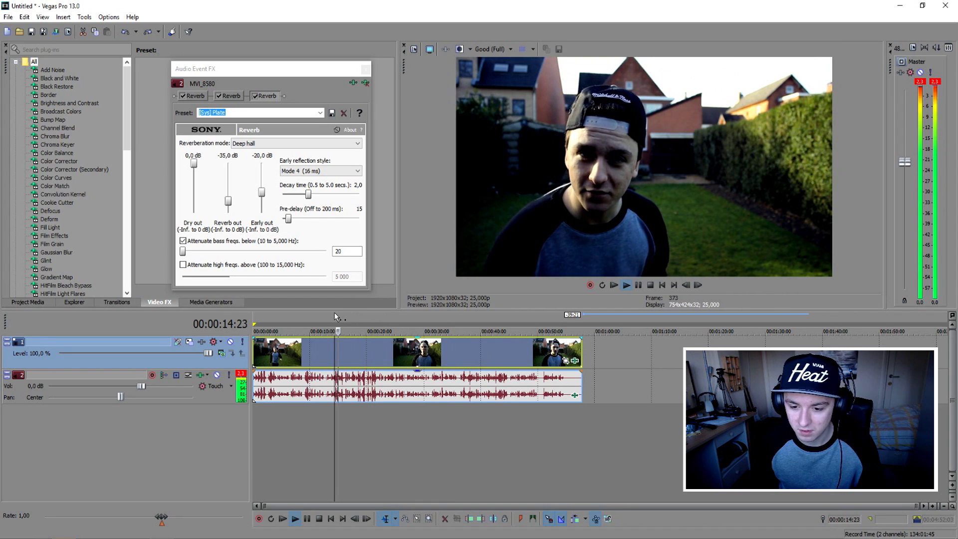
pyautogui.press('space')
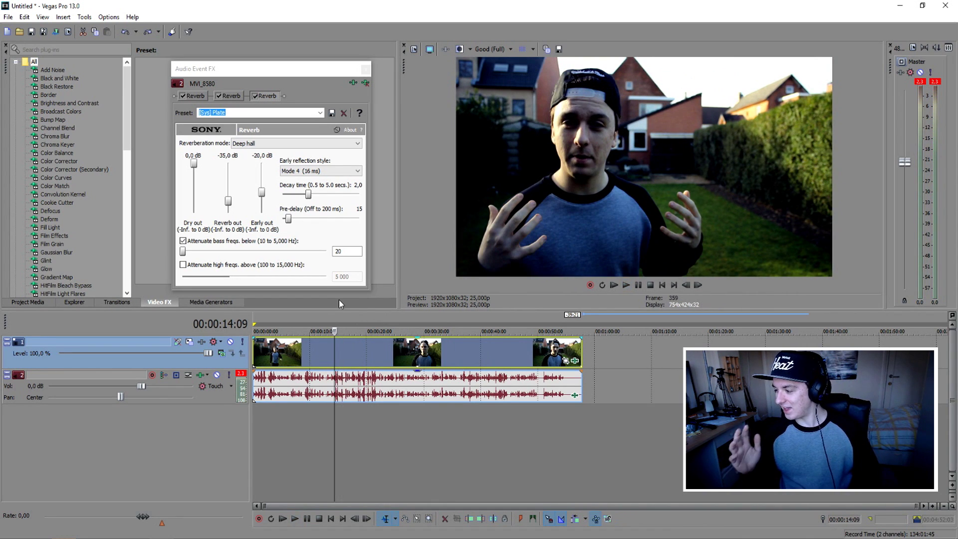